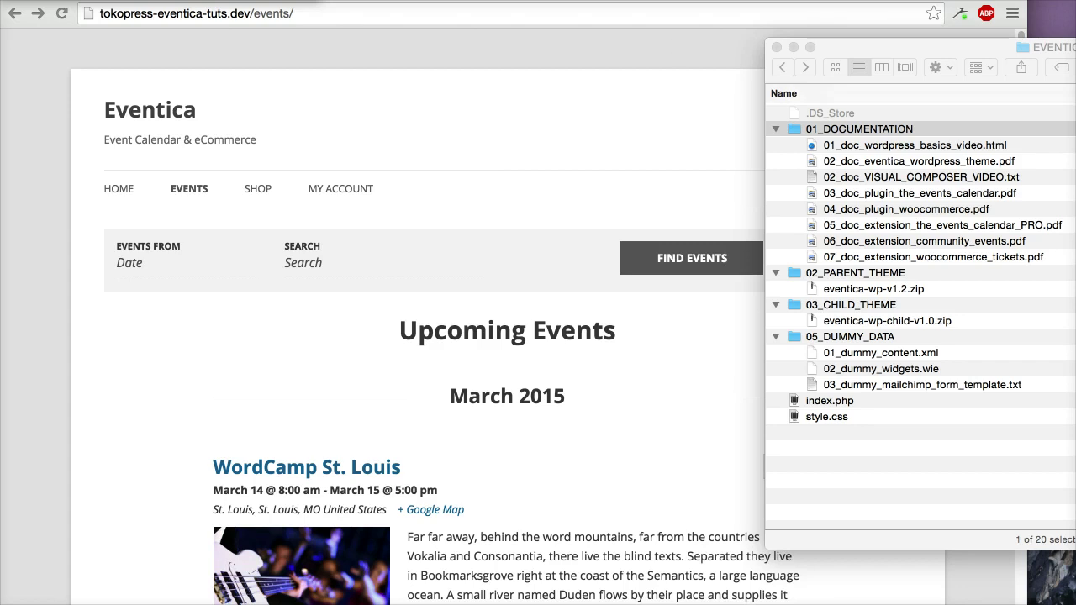
# Look over the documentation, parent theme, child theme and dummy data folders in the Eventica package
pyautogui.click(939, 50)
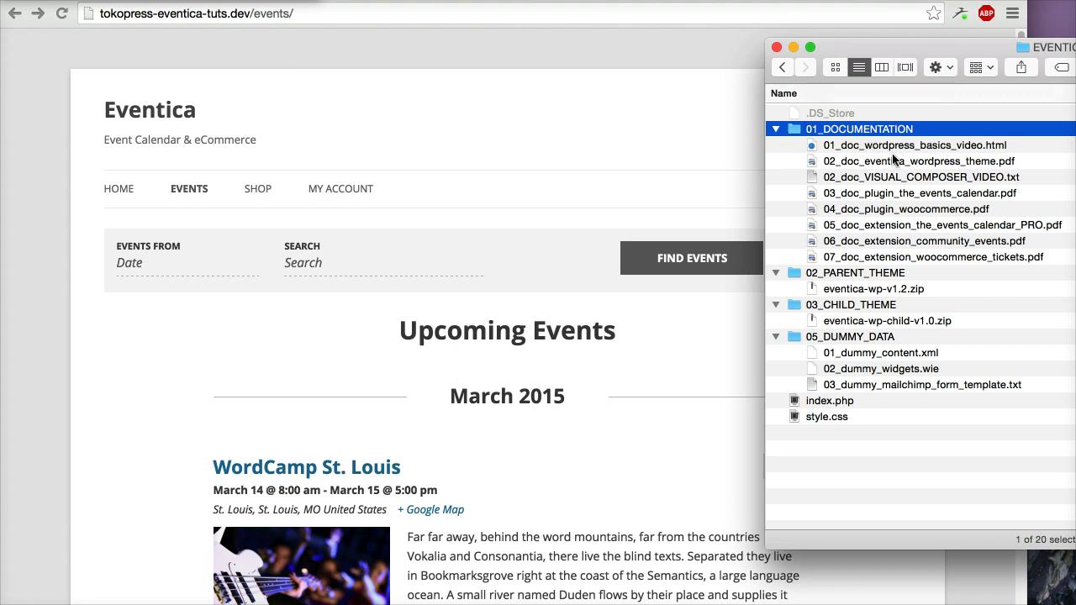
pyautogui.click(869, 277)
pyautogui.click(878, 307)
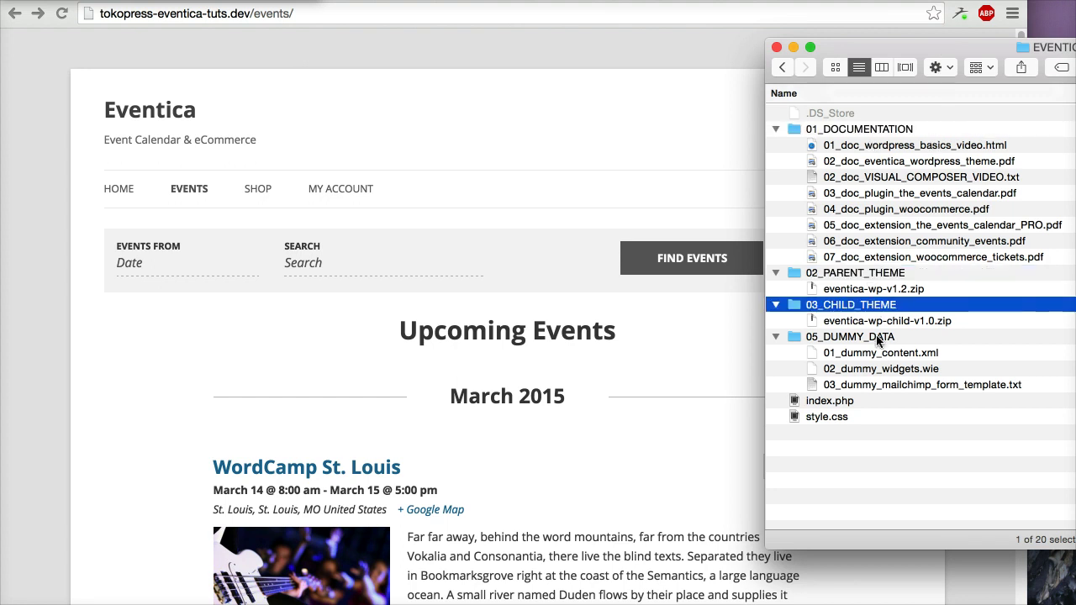
pyautogui.click(877, 338)
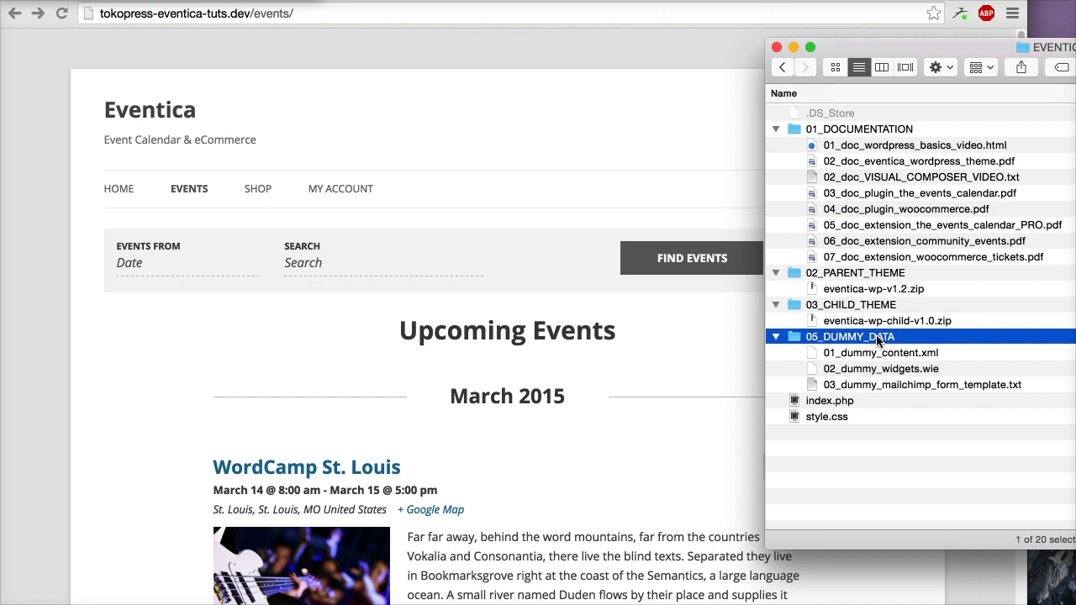
pyautogui.click(857, 129)
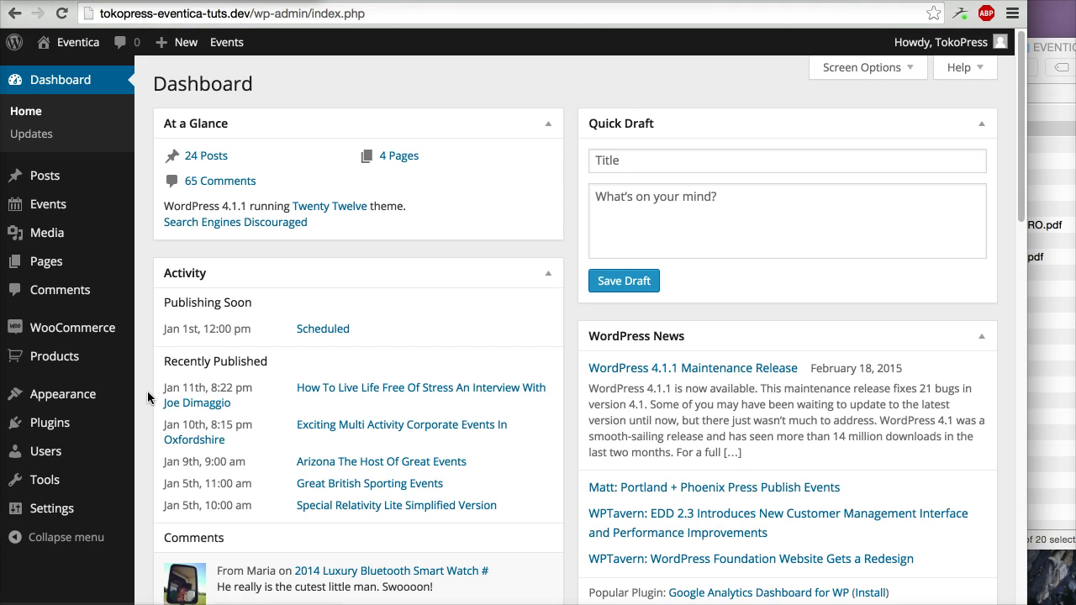
# Open the form for uploading a new theme in the WordPress admin
pyautogui.moveTo(107, 398)
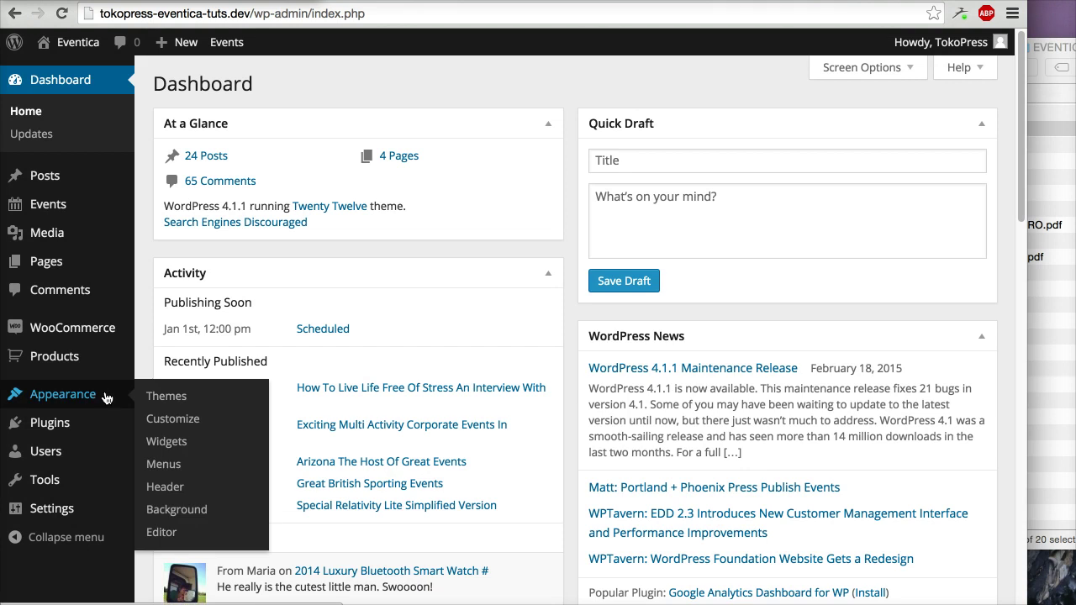
pyautogui.click(172, 397)
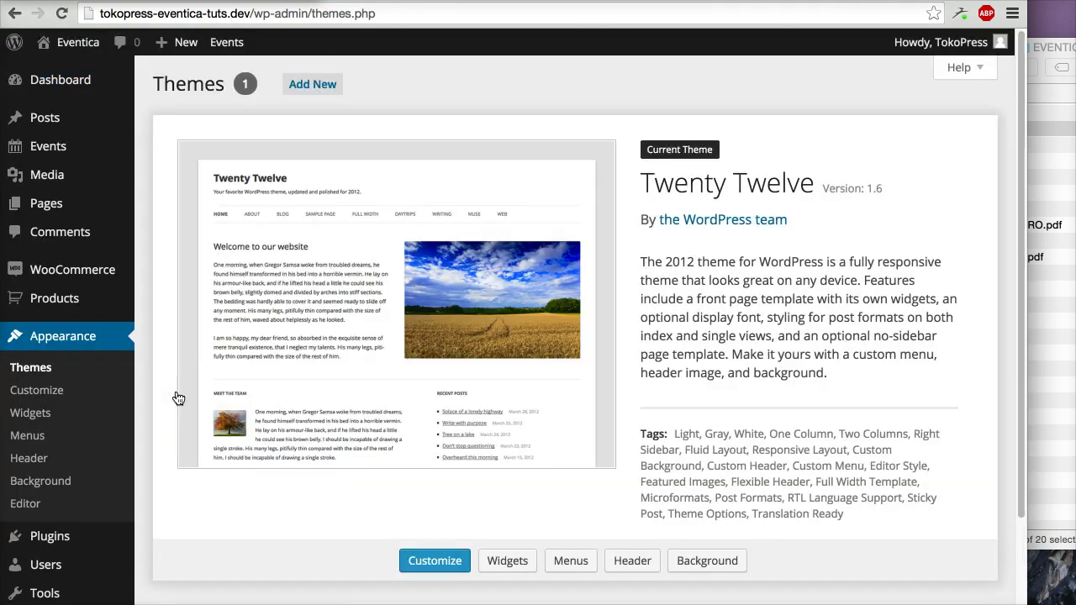
pyautogui.click(313, 89)
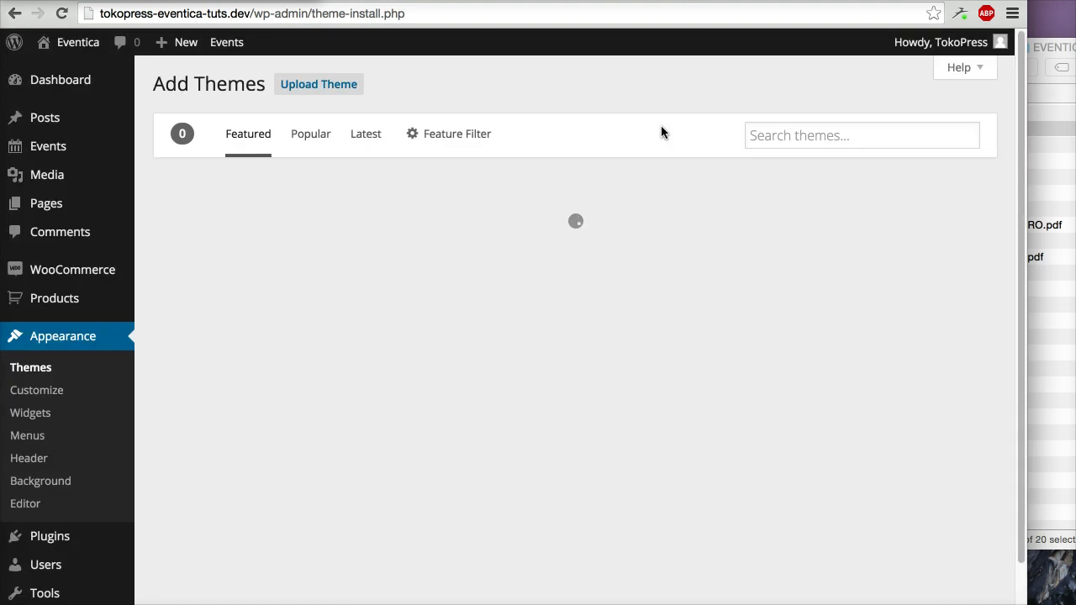
pyautogui.click(324, 84)
# Upload eventica-wp-v1.2.zip from the 02_PARENT_THEME folder and install it as a theme
pyautogui.click(1056, 49)
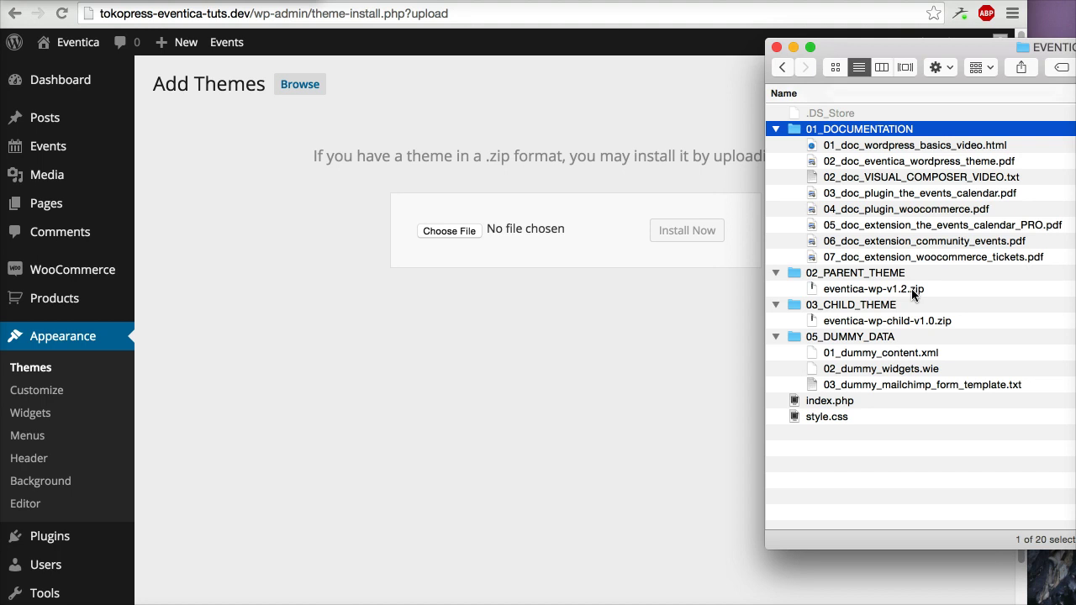
pyautogui.moveTo(913, 292); pyautogui.dragTo(578, 233)
pyautogui.click(691, 234)
pyautogui.click(692, 237)
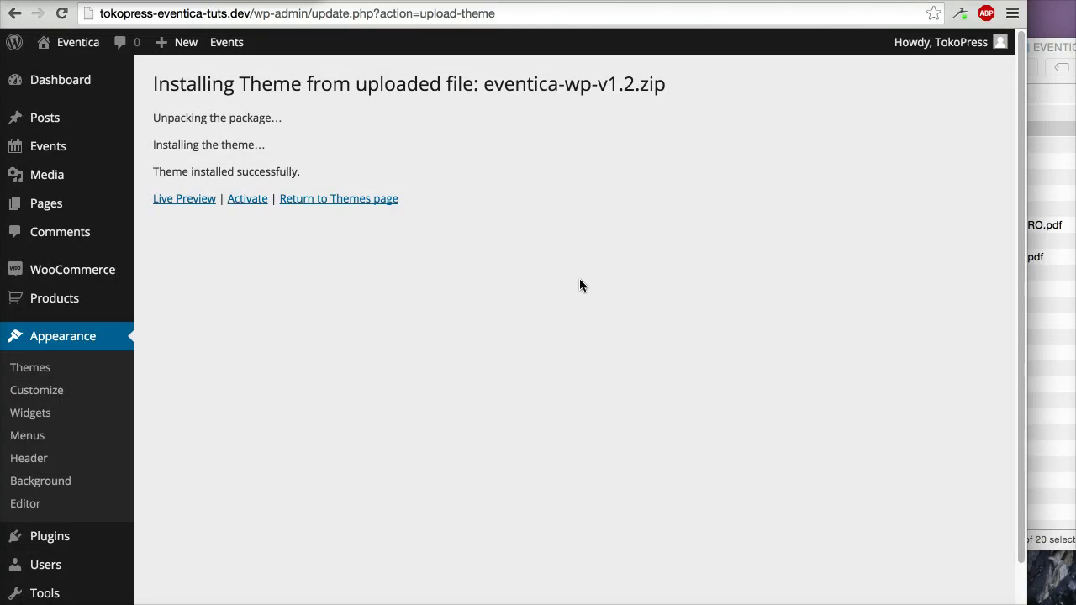
# Return to the installed themes and open the upload form for another theme
pyautogui.click(318, 200)
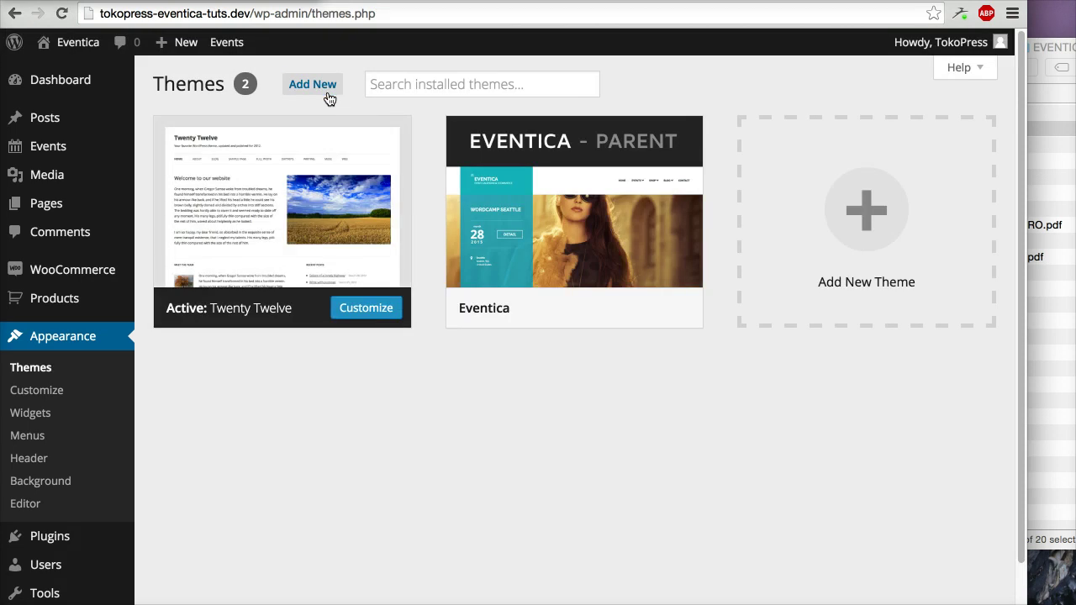
pyautogui.click(327, 95)
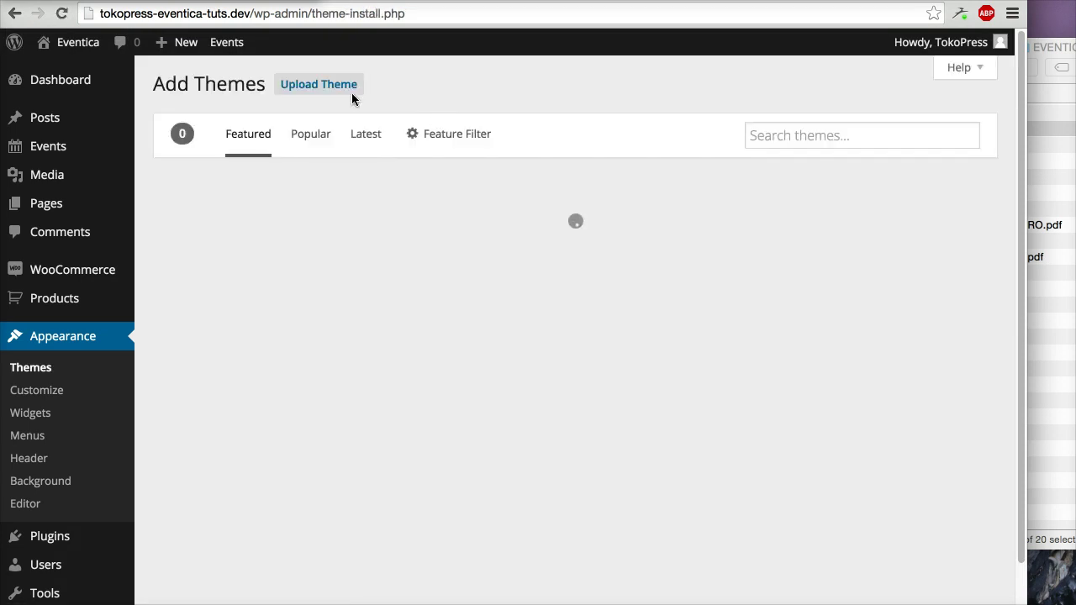
pyautogui.click(348, 90)
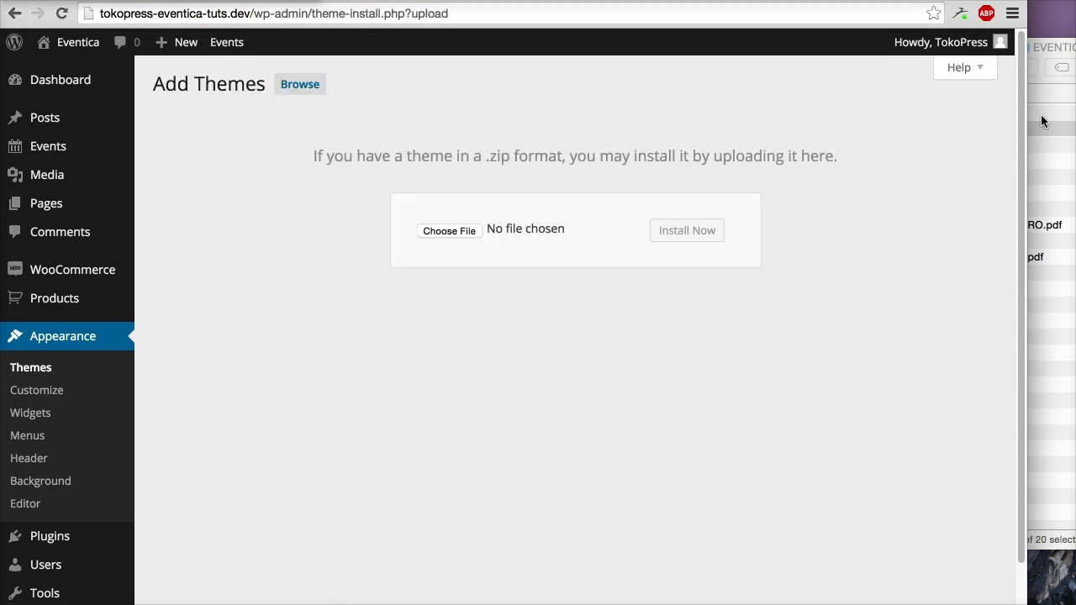
# Upload eventica-wp-child-v1.0.zip from the 03_CHILD_THEME folder and install it as a theme
pyautogui.click(1043, 100)
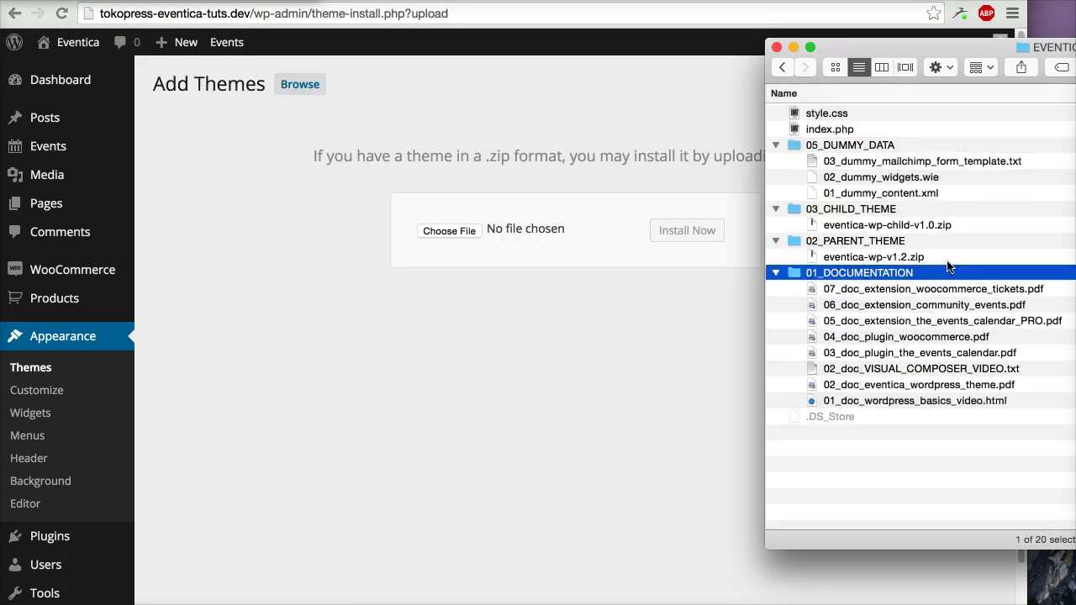
pyautogui.click(896, 259)
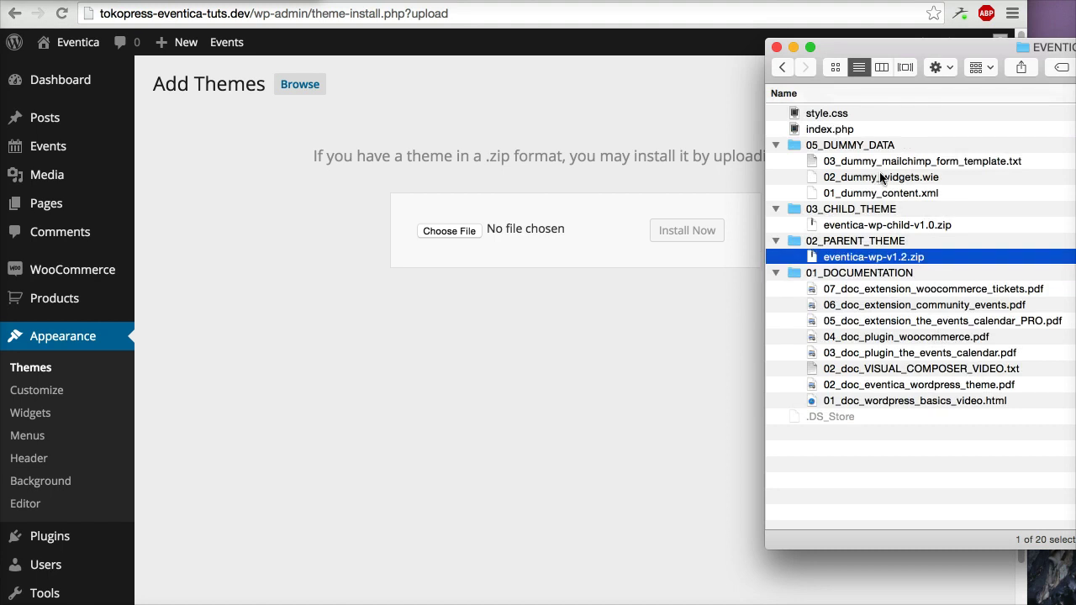
pyautogui.click(882, 93)
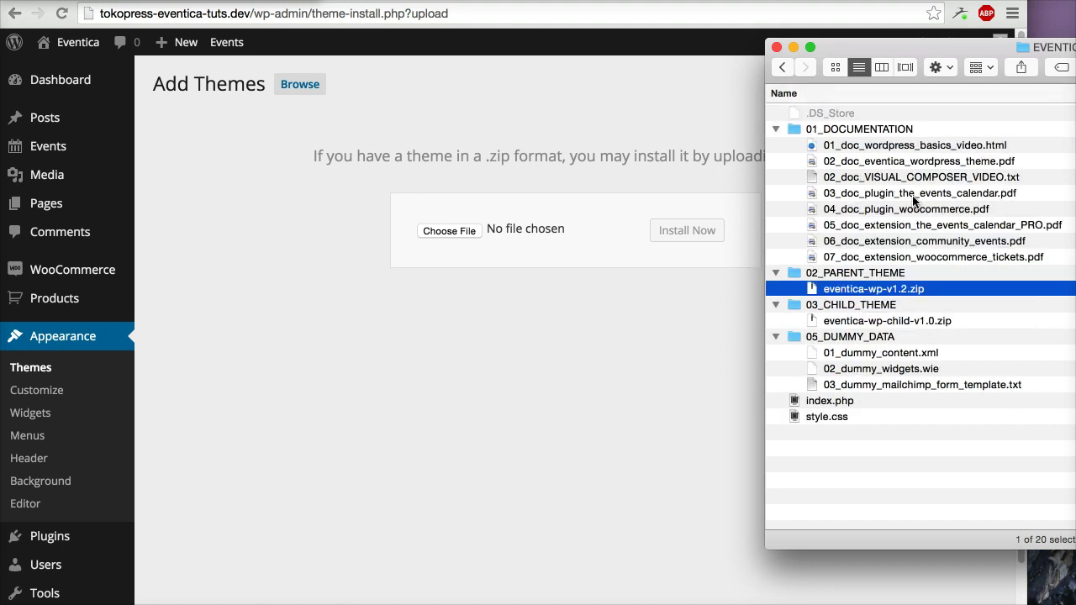
pyautogui.click(916, 321)
pyautogui.moveTo(841, 328); pyautogui.dragTo(595, 232)
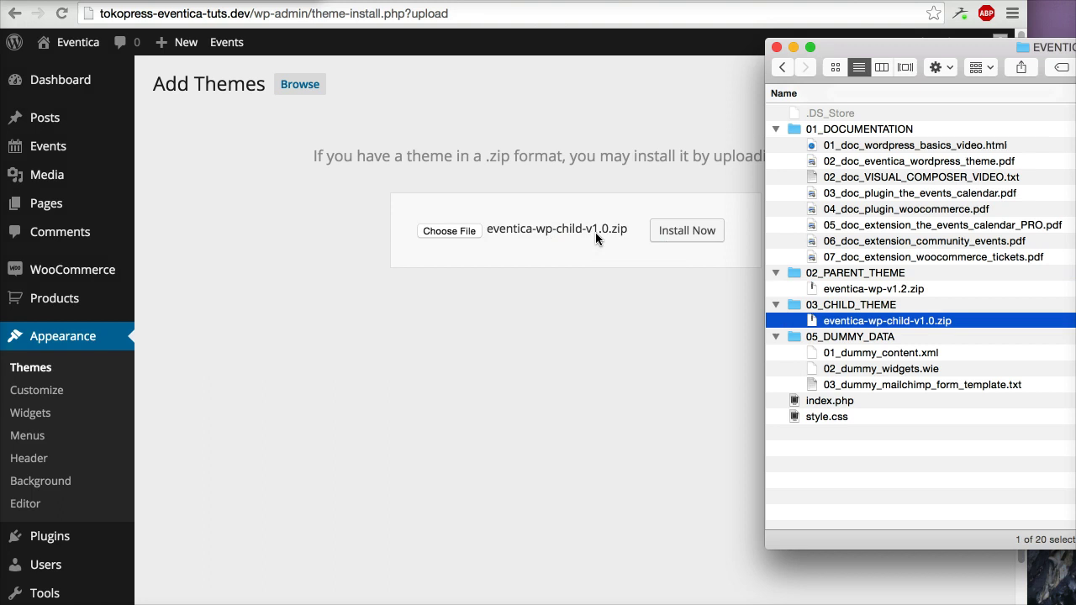
pyautogui.click(663, 233)
pyautogui.click(663, 232)
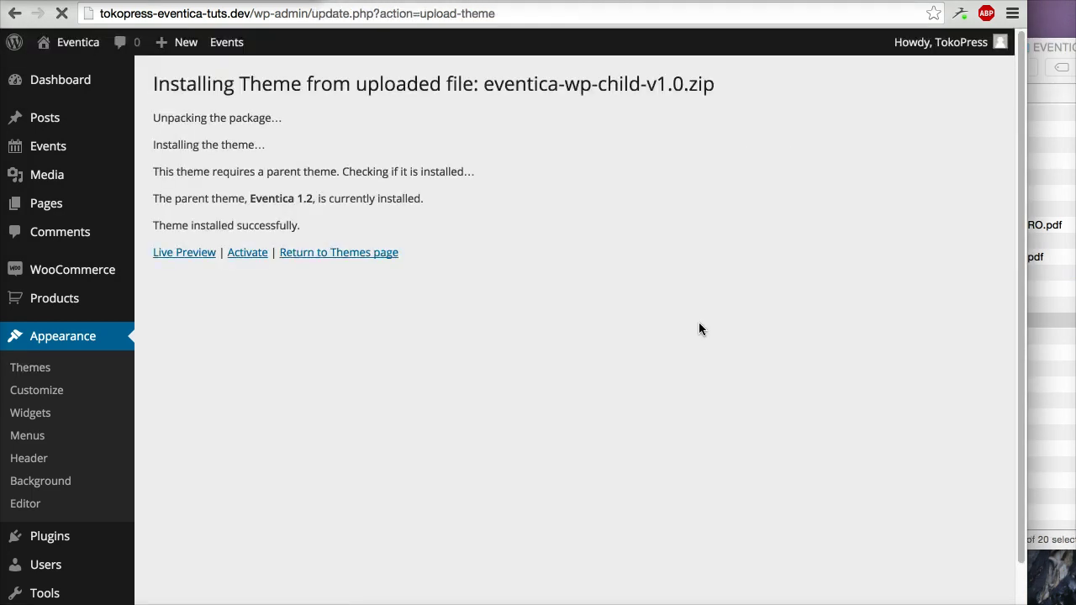
# Activate the Eventica Child theme and reload the site's events page to check the new design
pyautogui.click(374, 254)
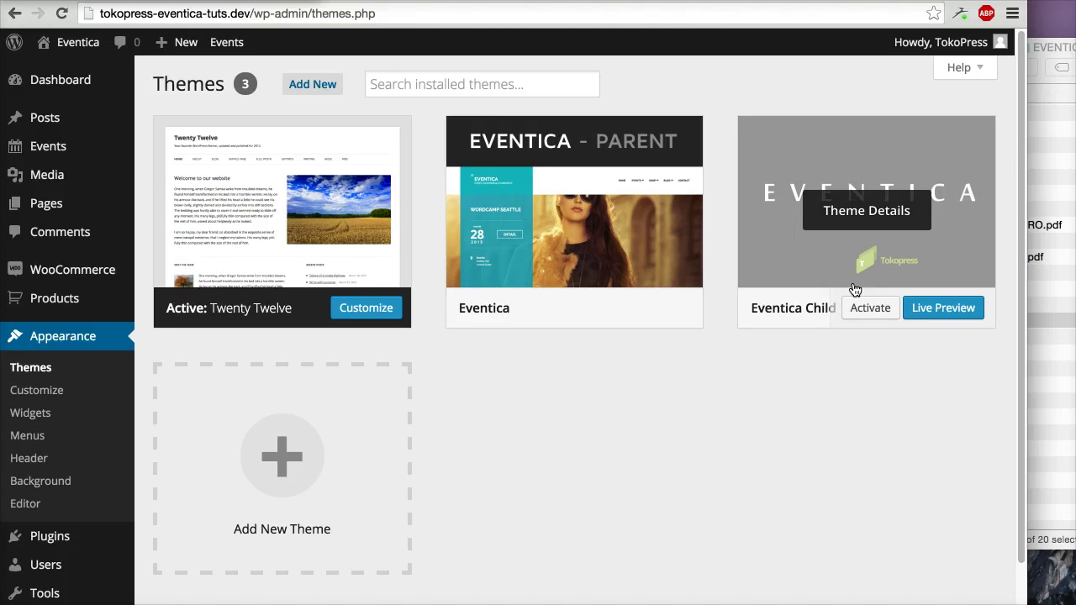
pyautogui.click(855, 310)
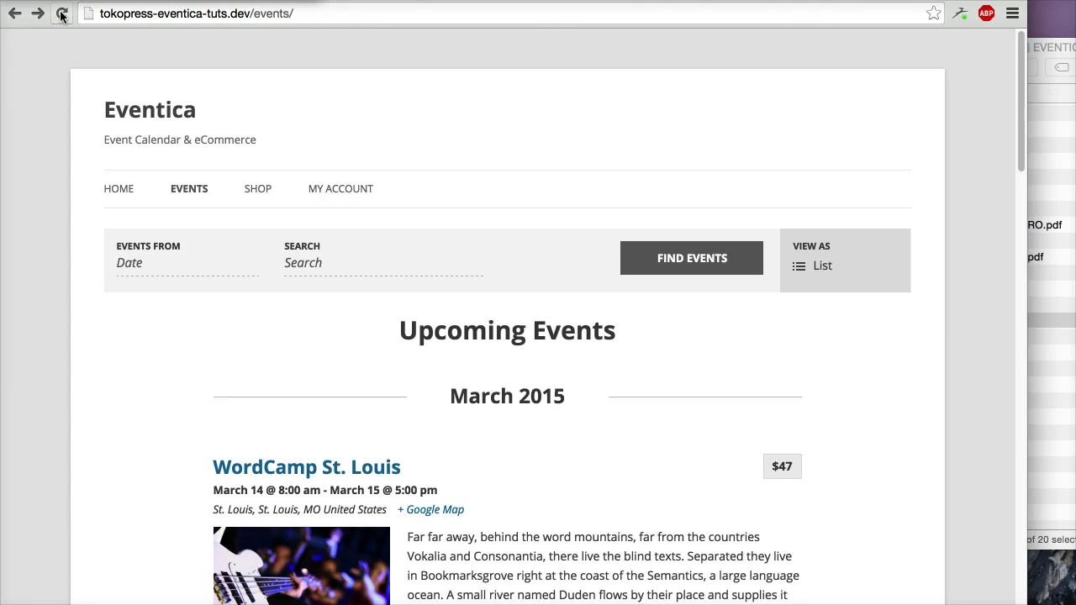
pyautogui.click(62, 15)
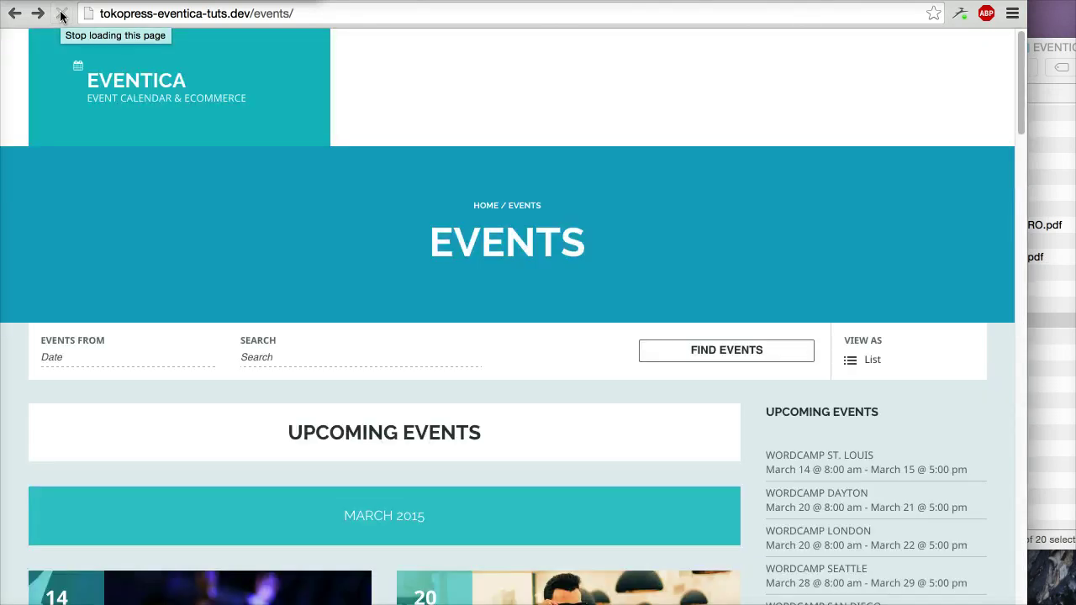
pyautogui.scroll(-5, 584, 227)
pyautogui.scroll(1, 584, 227)
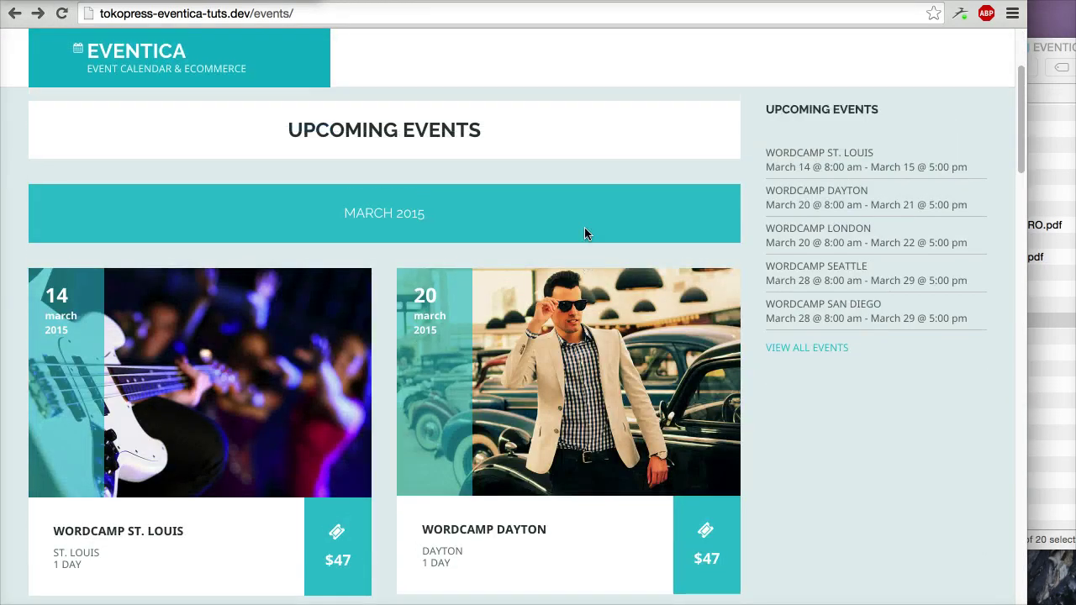
pyautogui.scroll(4, 586, 234)
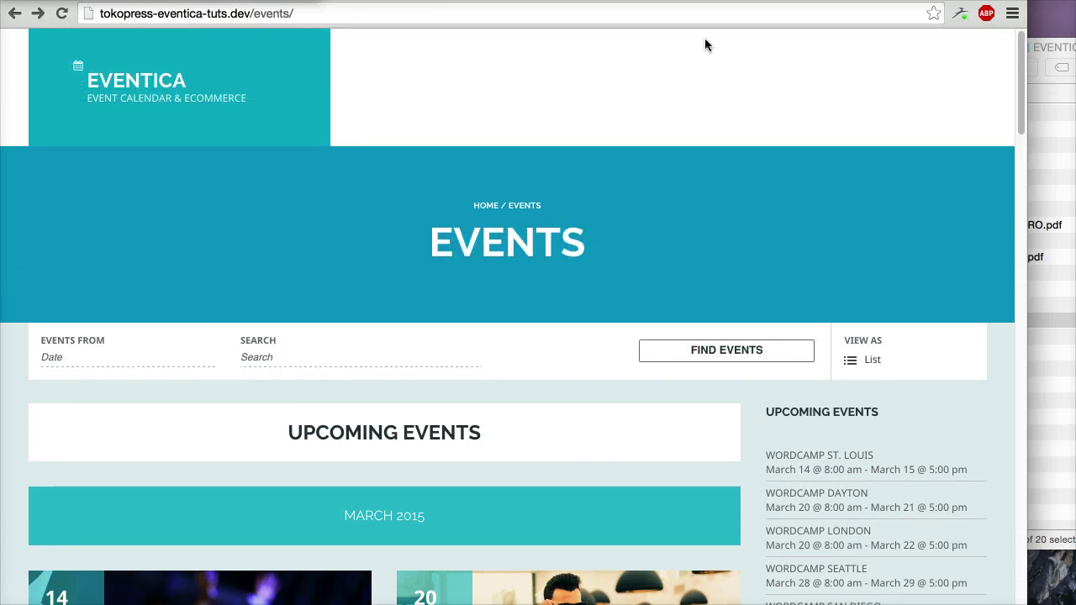
# Go back to the WordPress admin and begin installing the plugins recommended by the theme
pyautogui.click(694, 2)
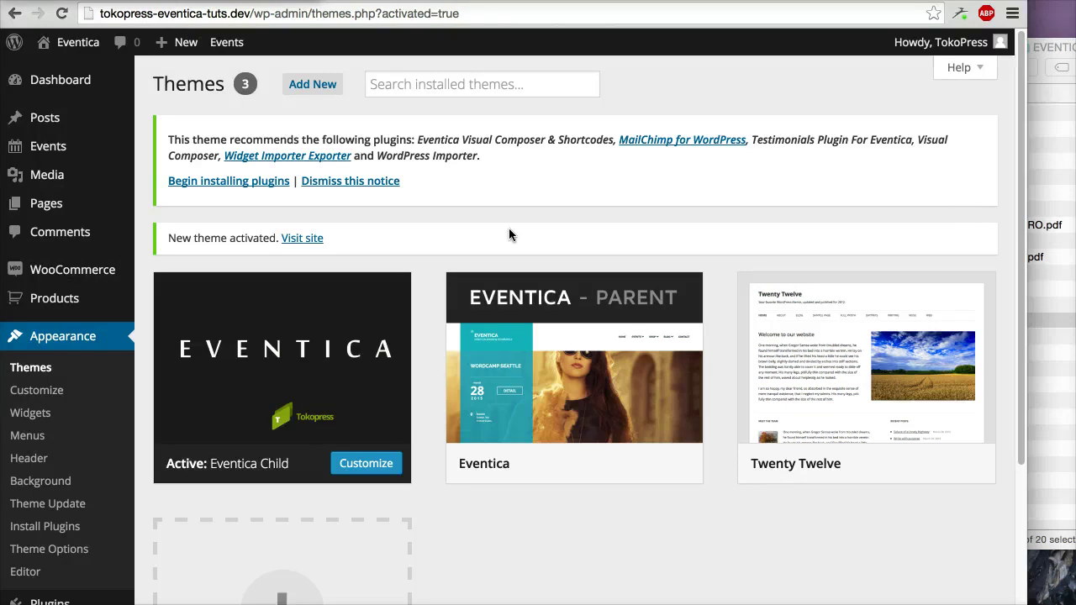
pyautogui.click(221, 182)
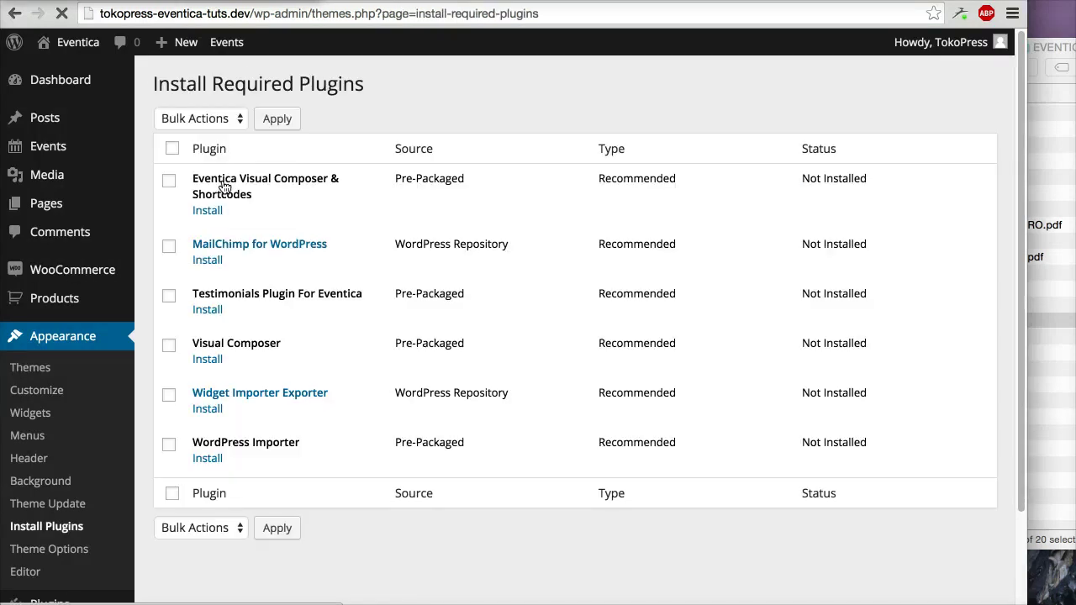
# Try to apply the bulk Activate action to all the recommended plugins
pyautogui.click(172, 151)
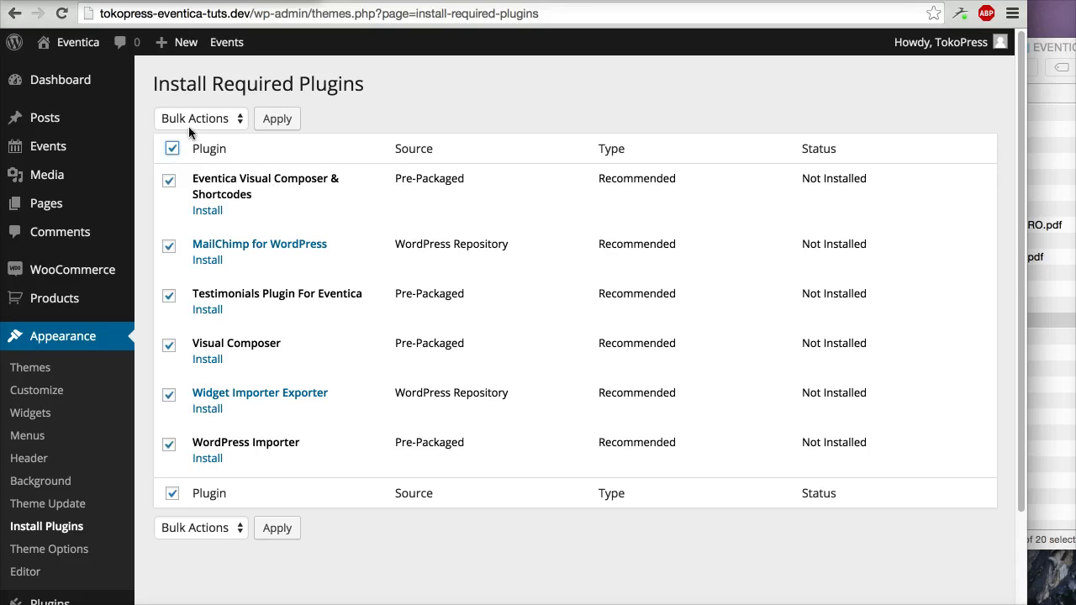
pyautogui.click(189, 120)
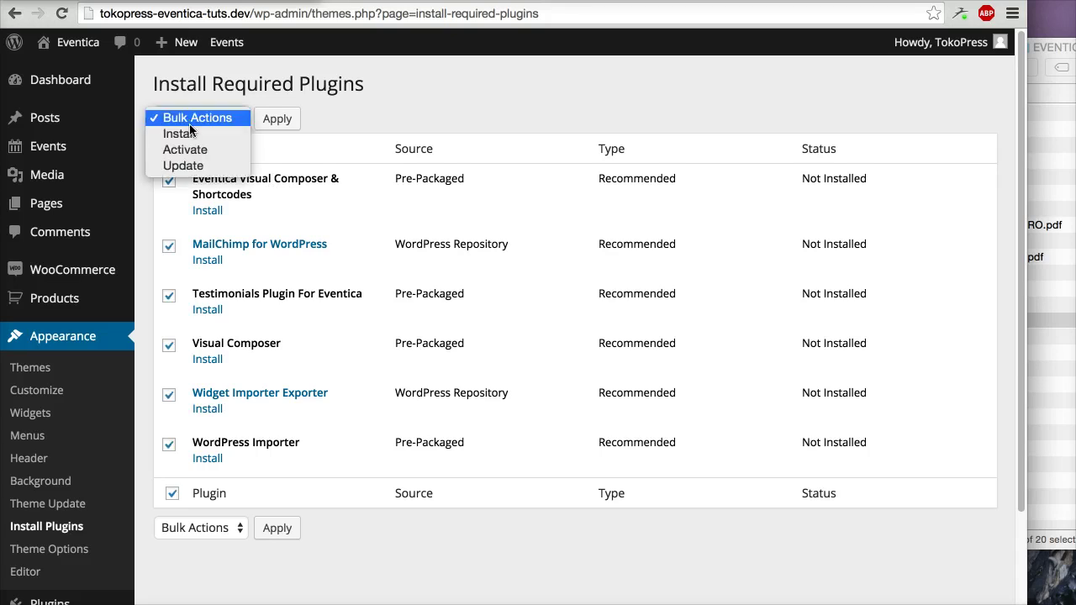
pyautogui.click(190, 135)
pyautogui.click(172, 148)
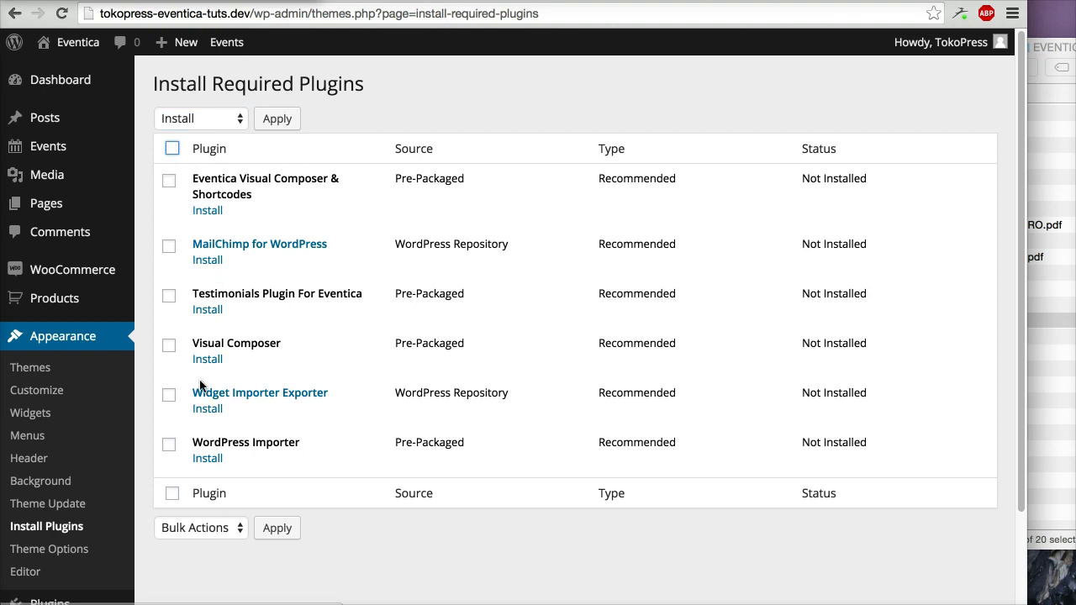
pyautogui.click(171, 149)
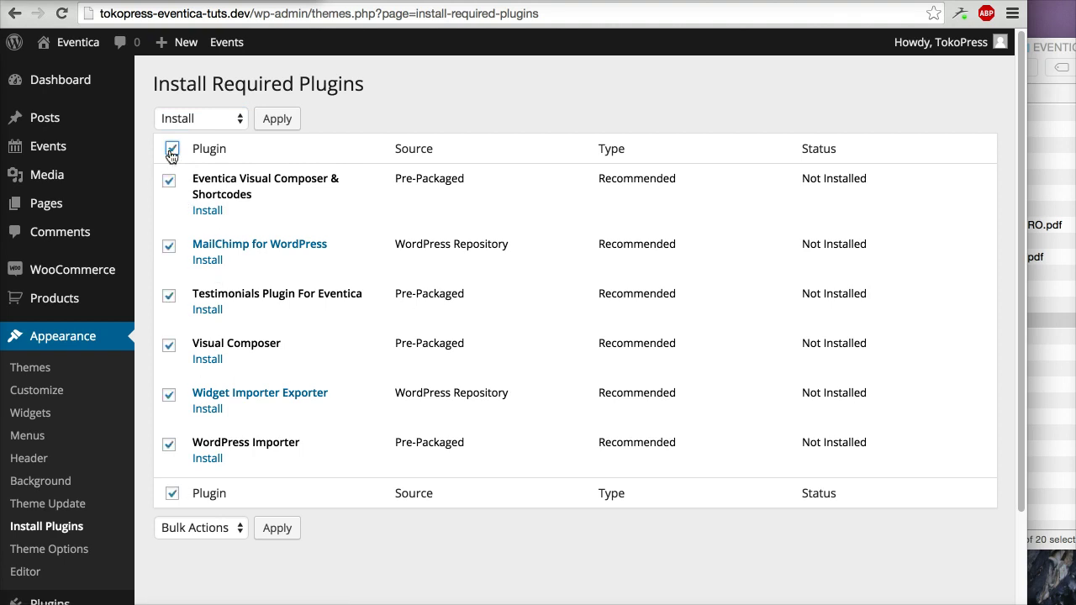
pyautogui.click(182, 125)
pyautogui.click(182, 134)
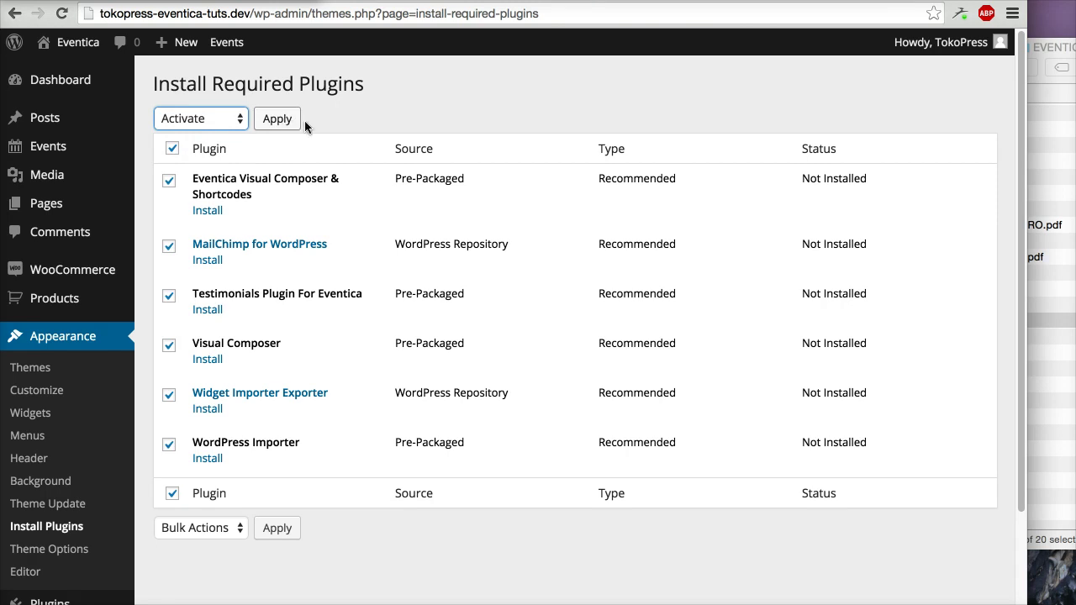
pyautogui.click(277, 123)
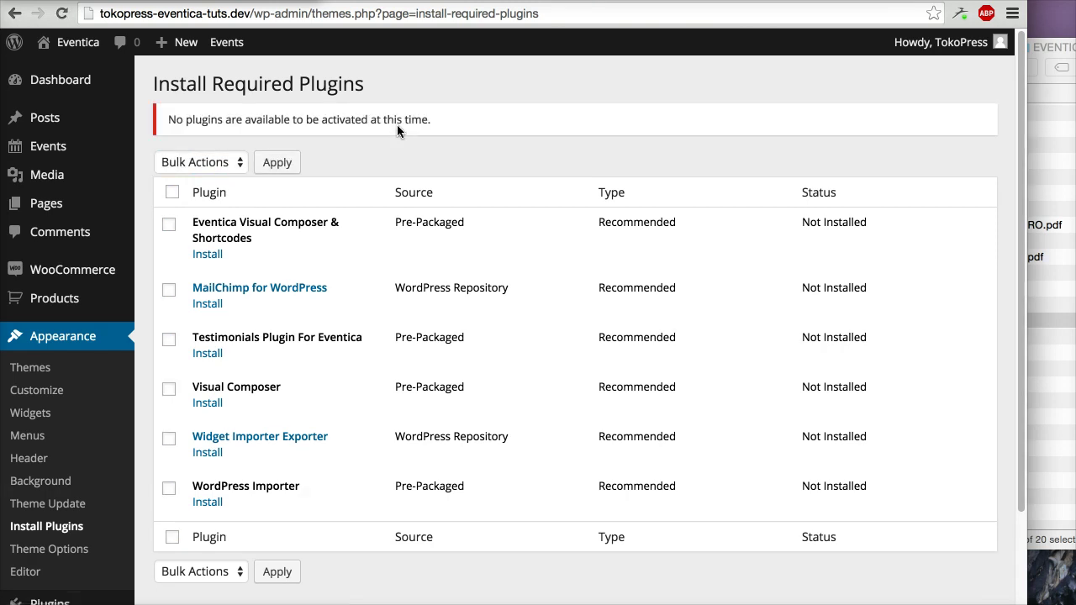
# Select all the recommended plugins and apply the bulk Install action to them
pyautogui.click(172, 191)
pyautogui.click(174, 163)
pyautogui.click(184, 181)
pyautogui.click(289, 172)
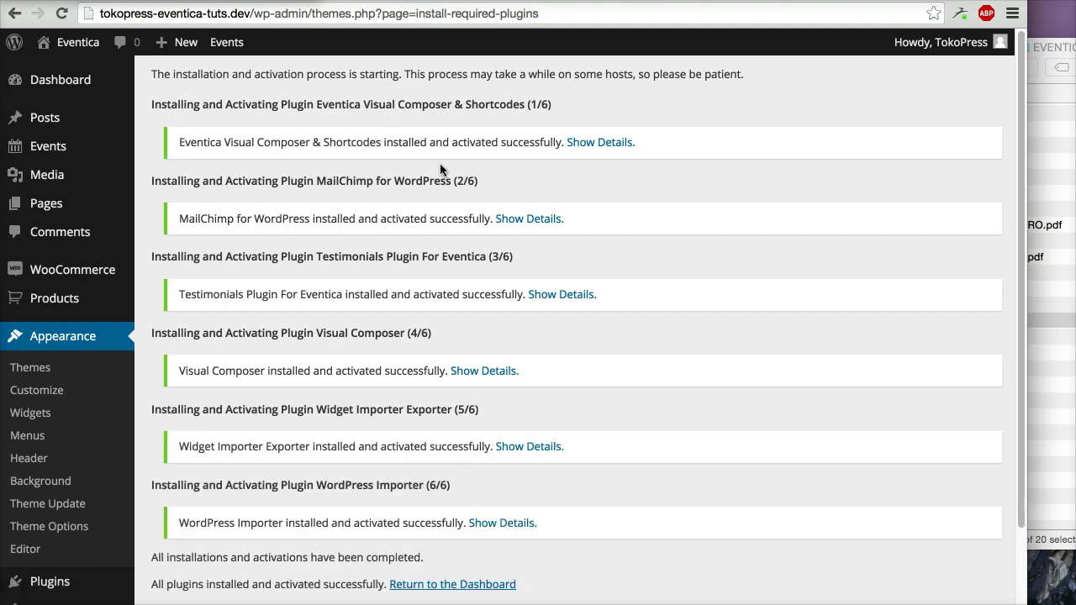
# Review the plugin installation report, return to the Dashboard and look over the admin menu
pyautogui.scroll(-2, 454, 252)
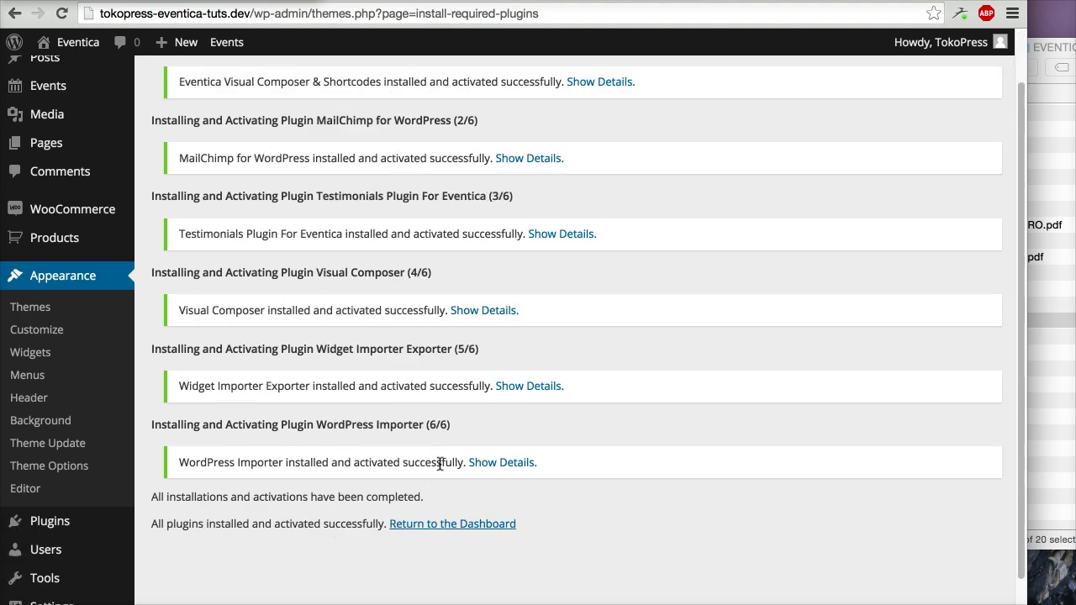
pyautogui.click(458, 526)
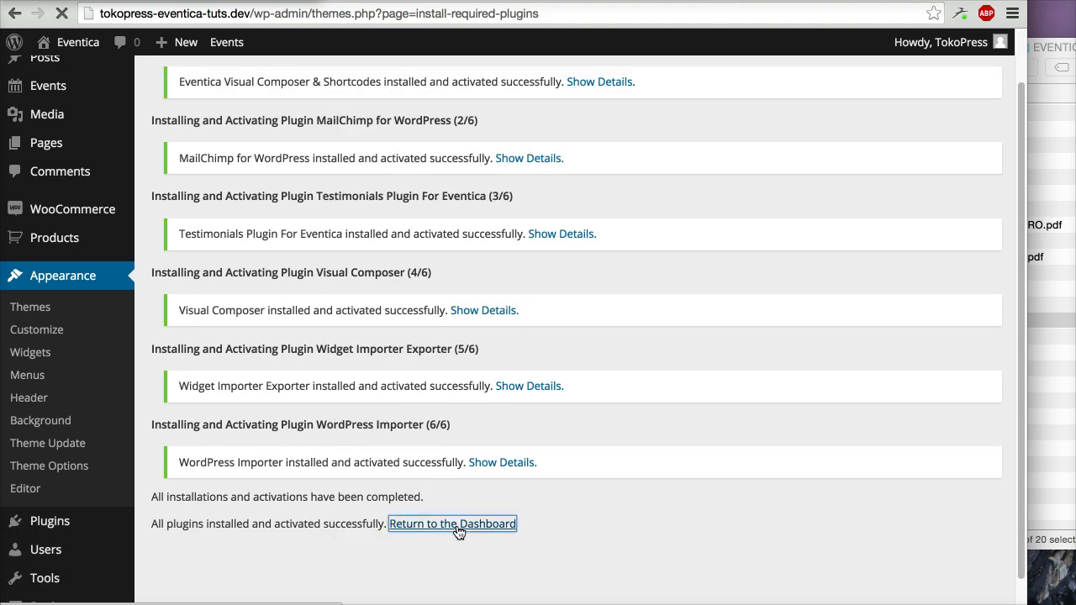
pyautogui.scroll(-5, 488, 222)
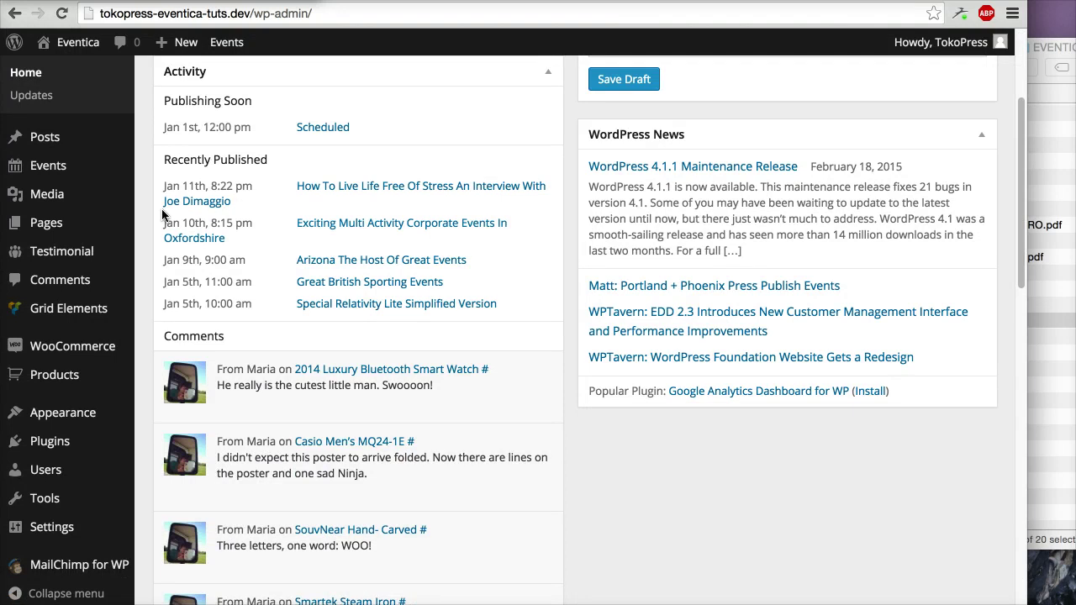
pyautogui.scroll(5, 163, 235)
pyautogui.scroll(-3, 163, 216)
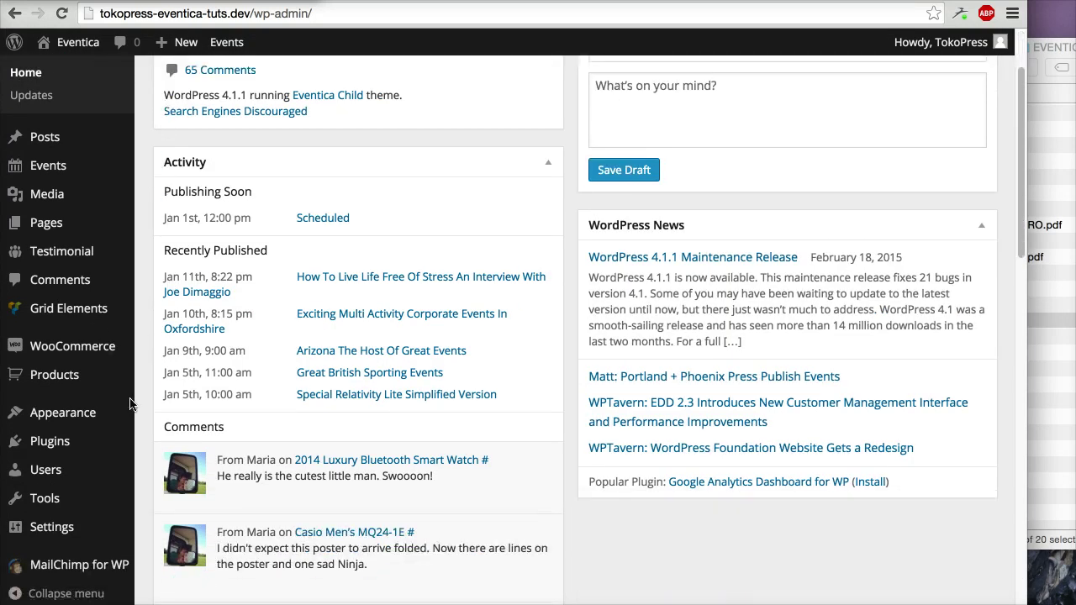
# Open the Permalink Settings and save them with the Post name structure
pyautogui.moveTo(111, 536)
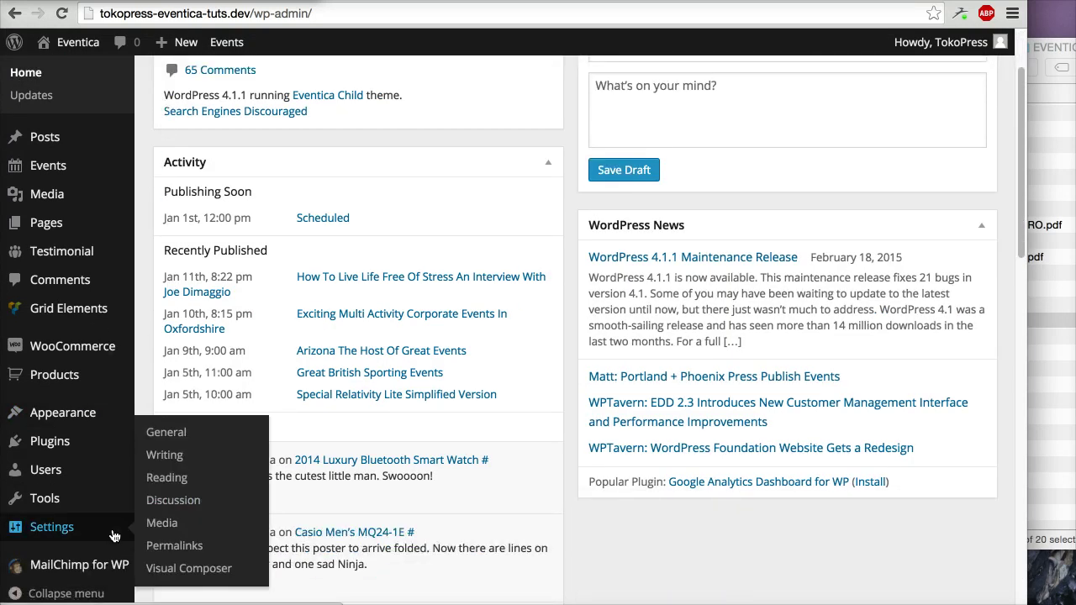
pyautogui.click(204, 551)
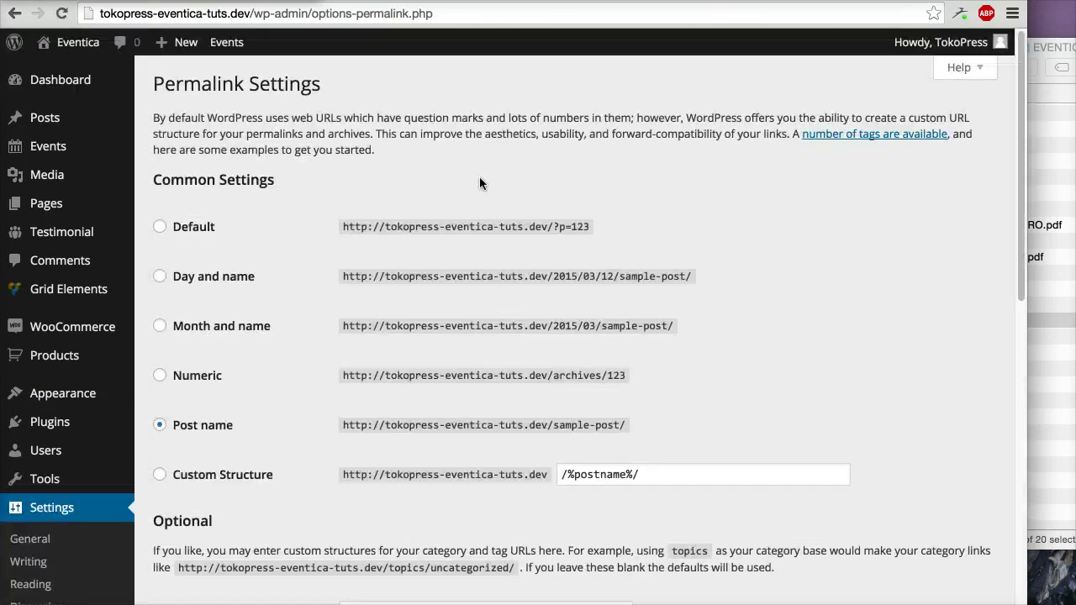
pyautogui.scroll(-10, 326, 466)
pyautogui.click(215, 533)
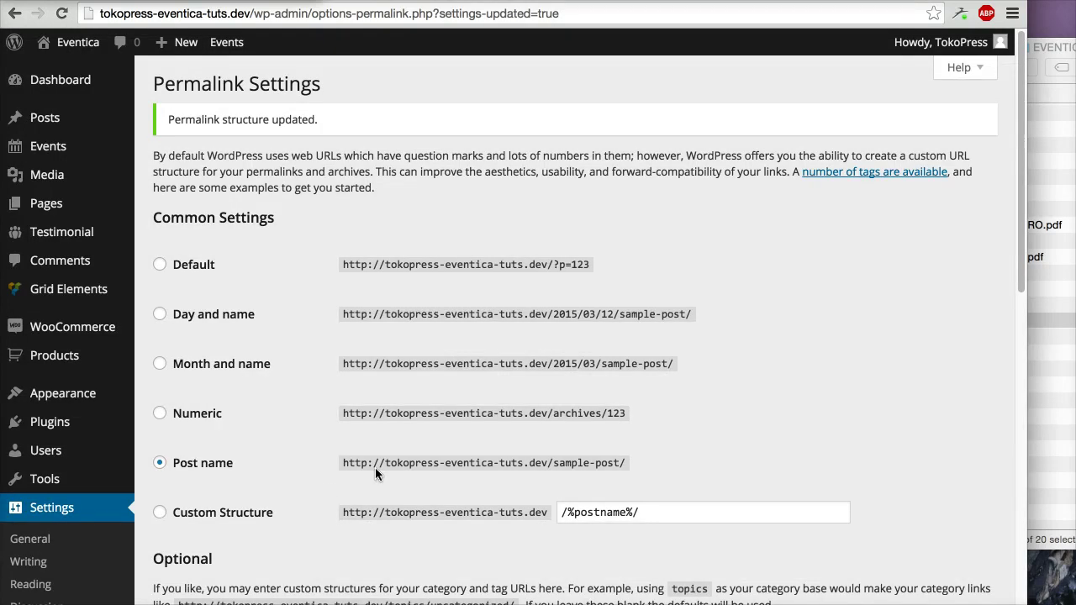
# Open the Regenerate Thumbnails tool and regenerate all thumbnails
pyautogui.moveTo(101, 479)
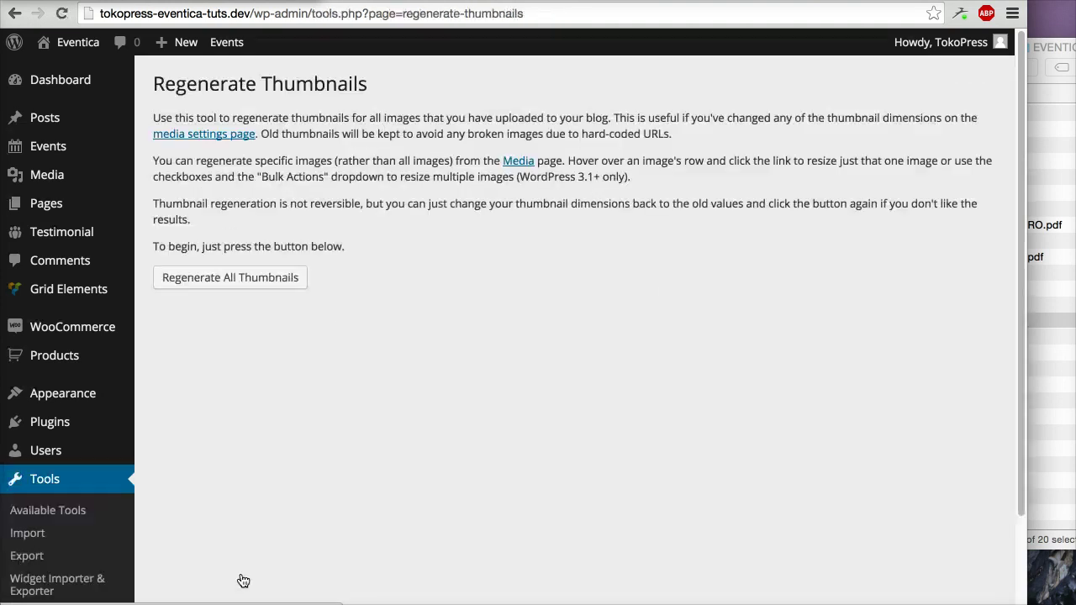
pyautogui.click(270, 279)
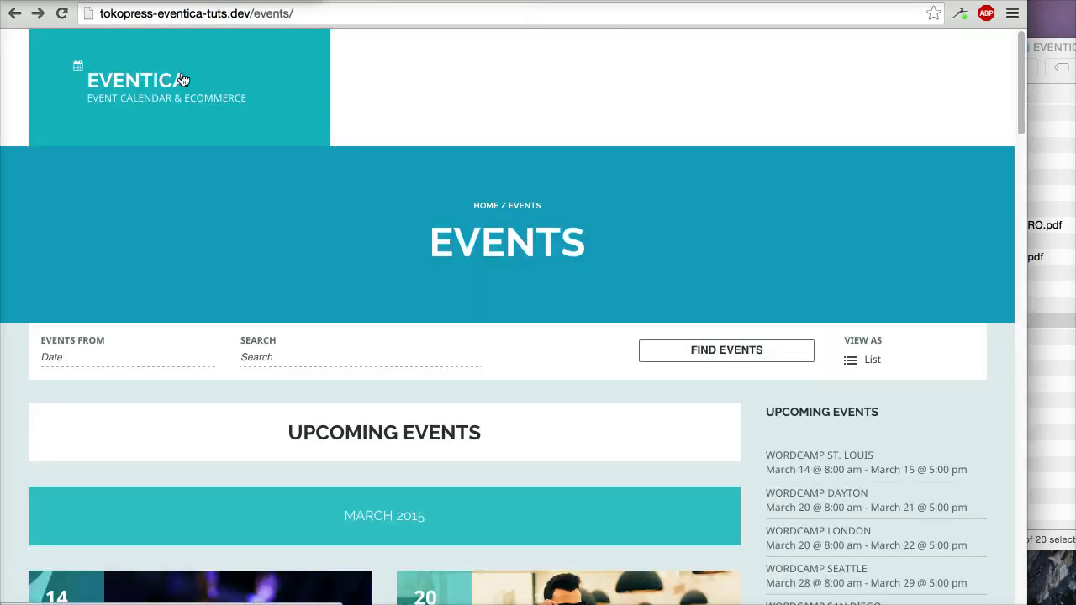
# Go from the Events page to the site's home page and examine the post images and layout
pyautogui.click(159, 79)
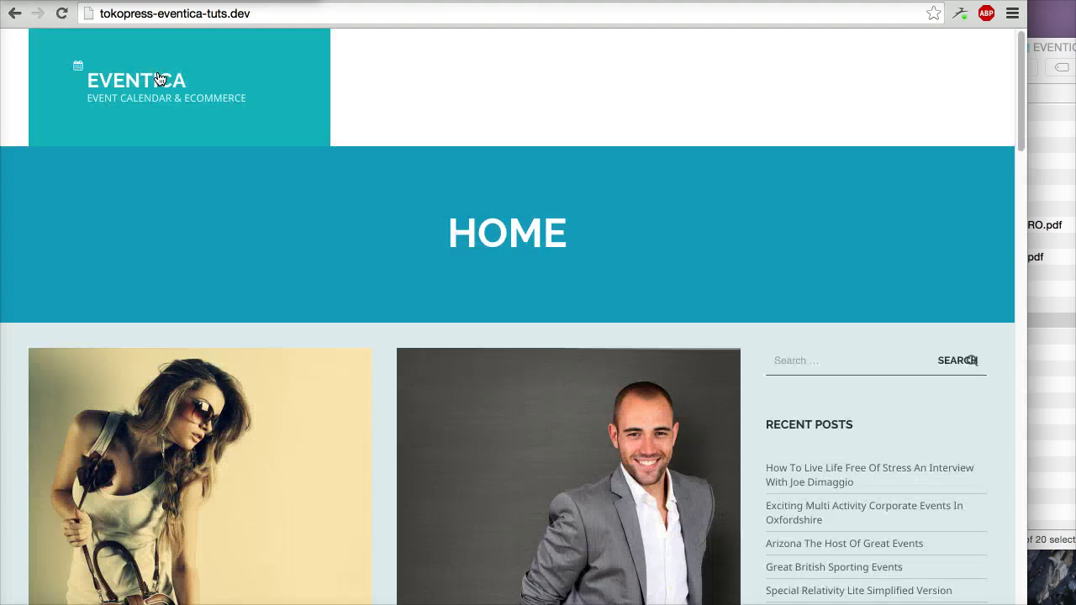
pyautogui.scroll(-7, 280, 338)
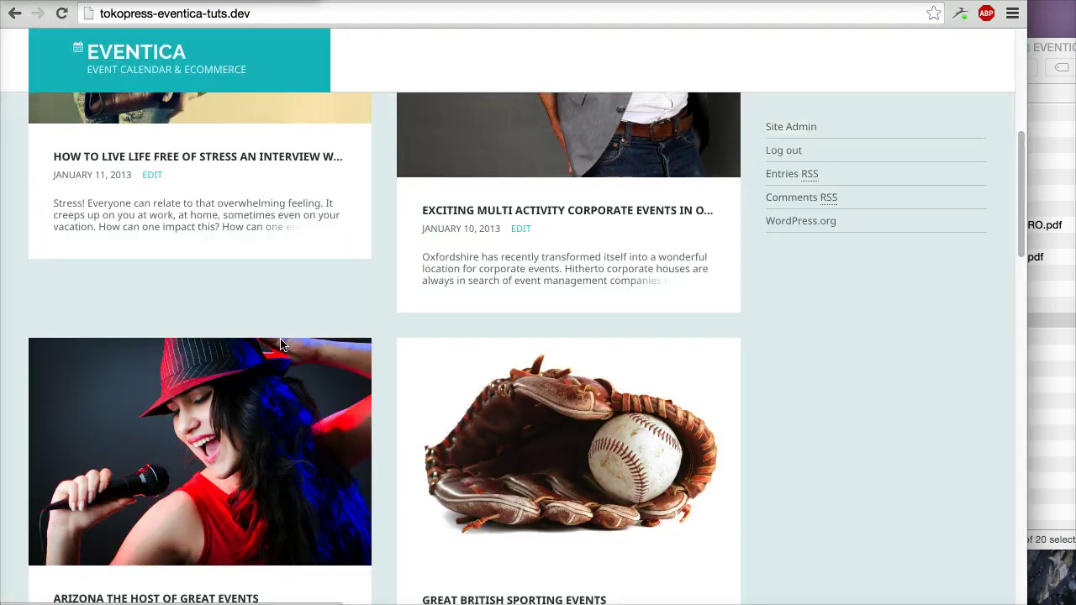
pyautogui.scroll(3, 279, 338)
pyautogui.scroll(4, 360, 368)
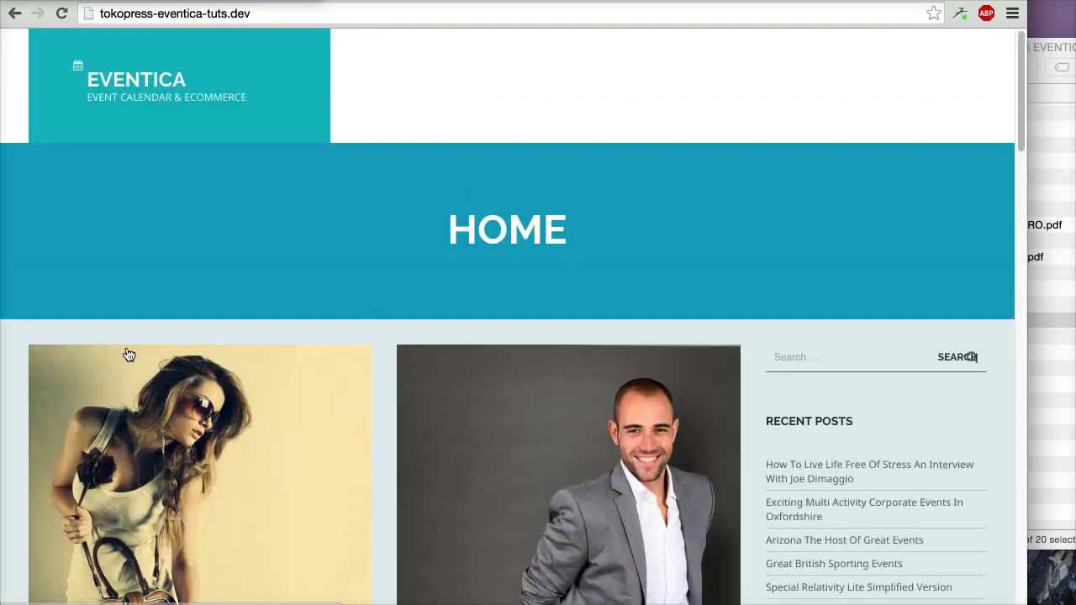
pyautogui.scroll(-3, 670, 468)
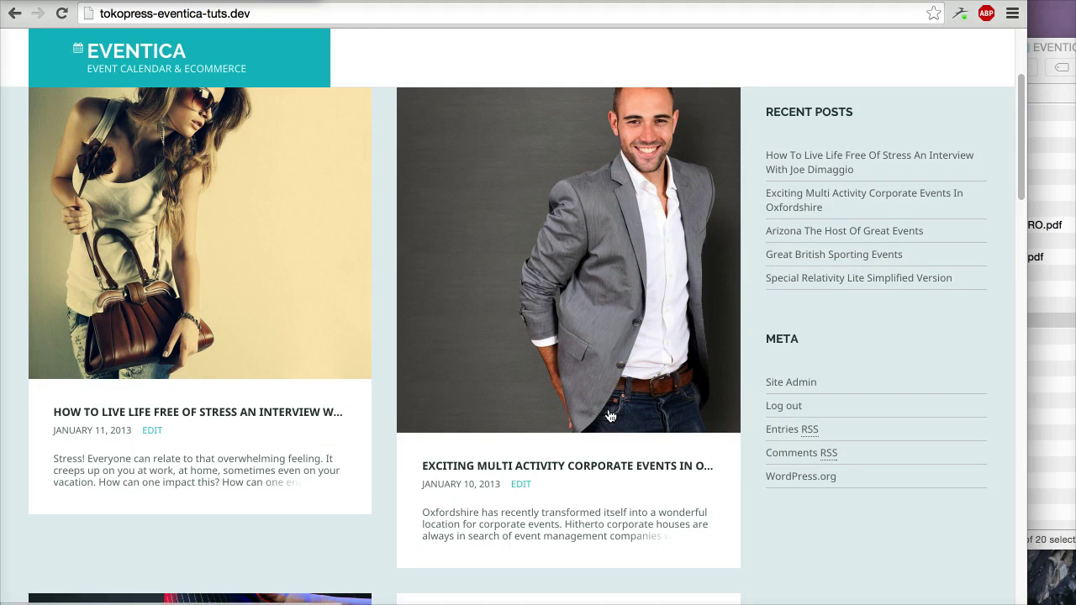
pyautogui.scroll(1, 414, 320)
pyautogui.scroll(1, 414, 320)
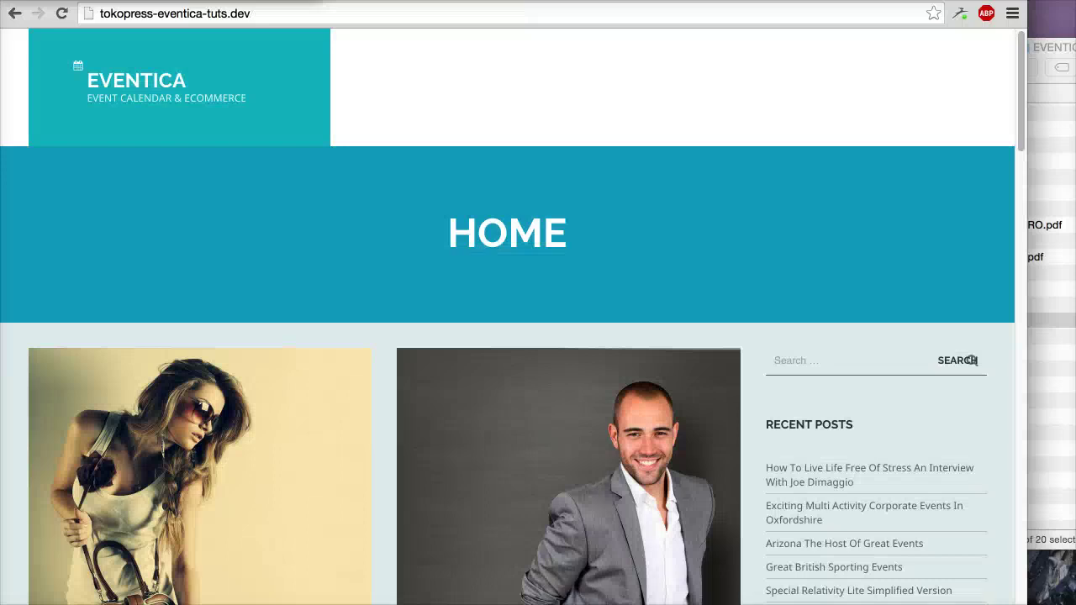
# Reload the home page and check the thumbnail sizes of the posts down the whole page
pyautogui.click(62, 16)
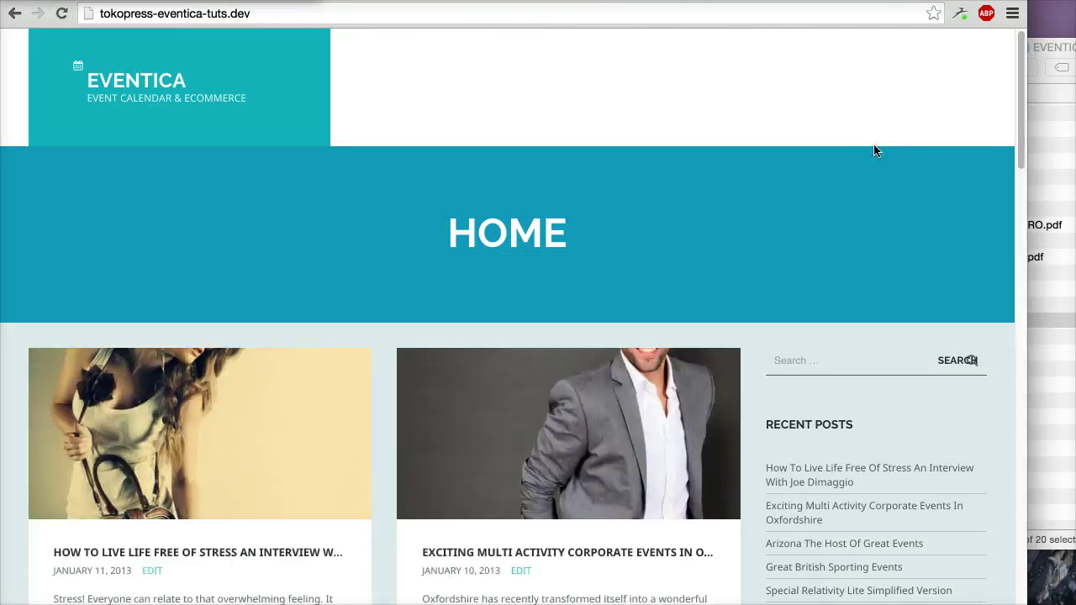
pyautogui.scroll(-3, 219, 210)
pyautogui.scroll(-4, 250, 252)
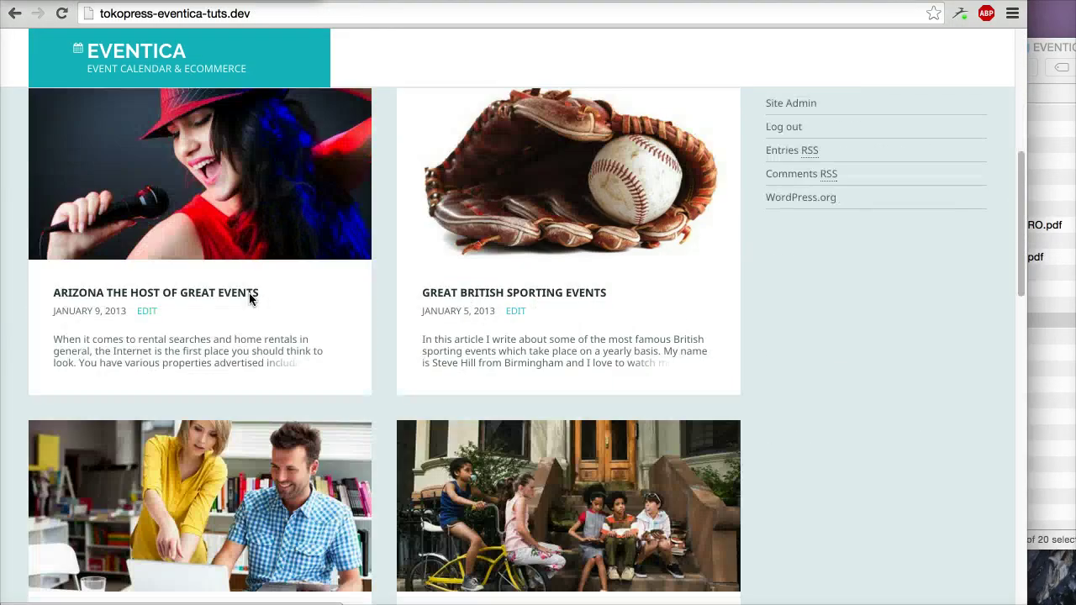
pyautogui.scroll(-2, 569, 462)
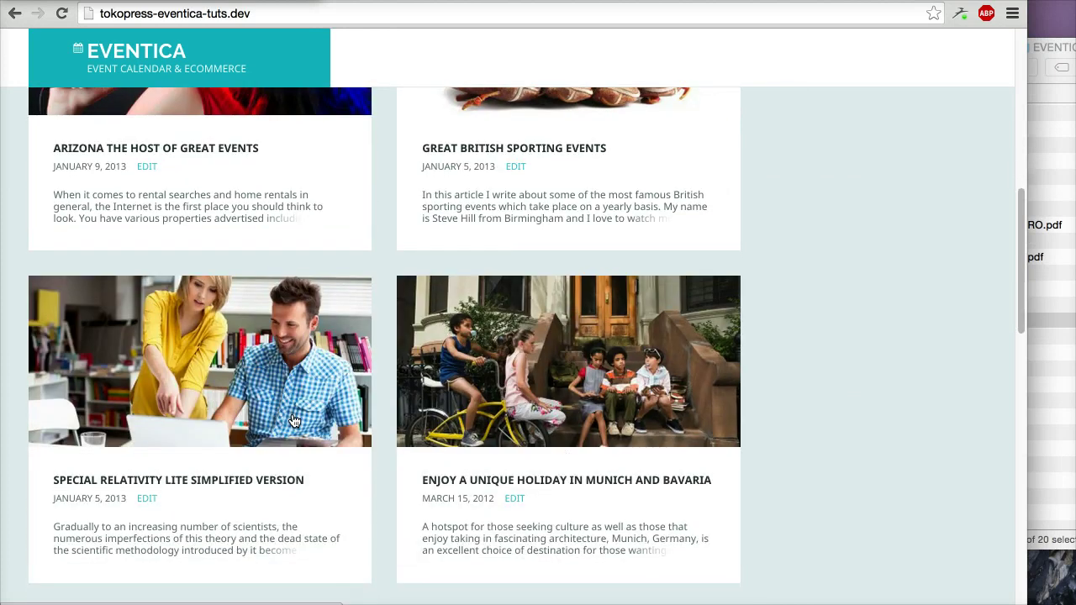
pyautogui.scroll(-10, 384, 428)
pyautogui.scroll(15, 294, 420)
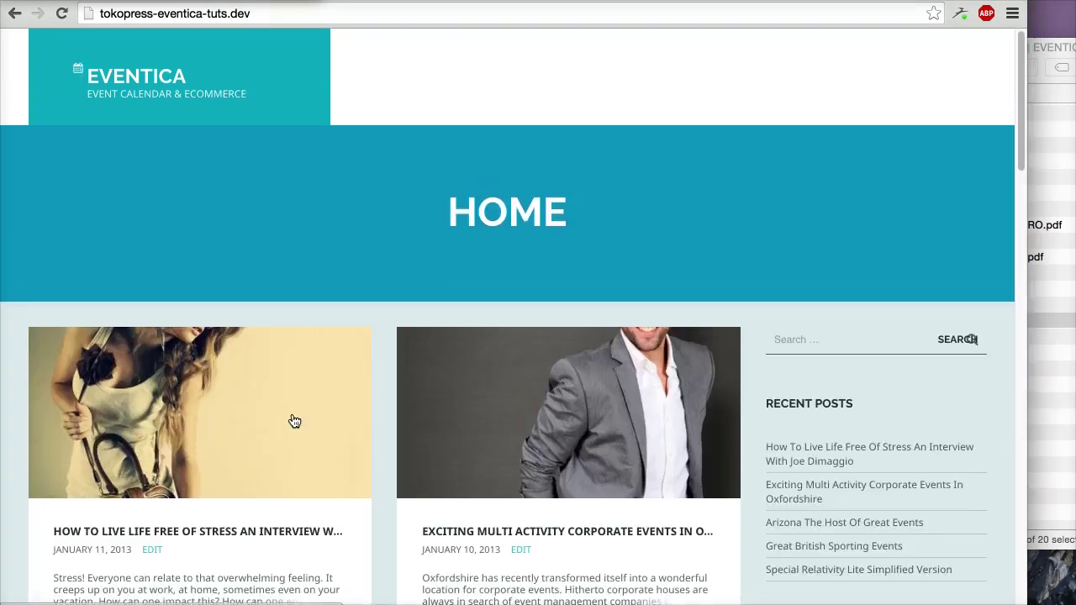